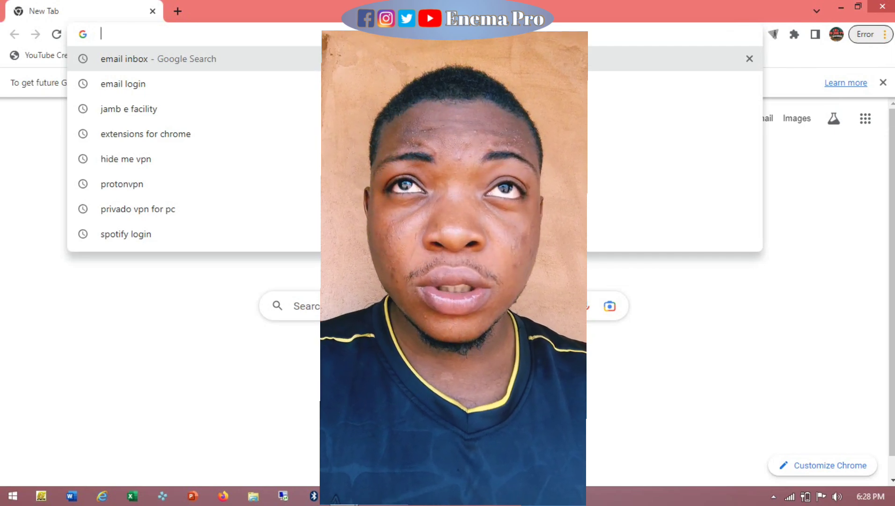
type("j")
key("BackSpace")
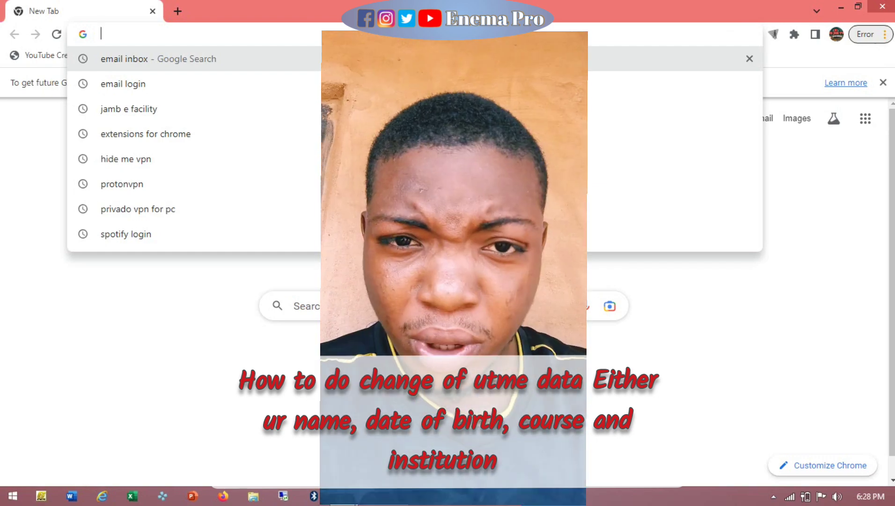
type("j")
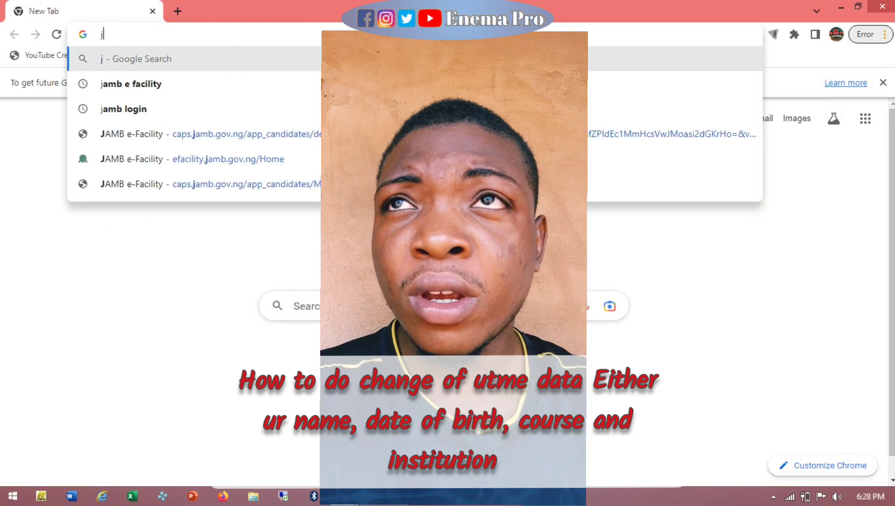
key("BackSpace")
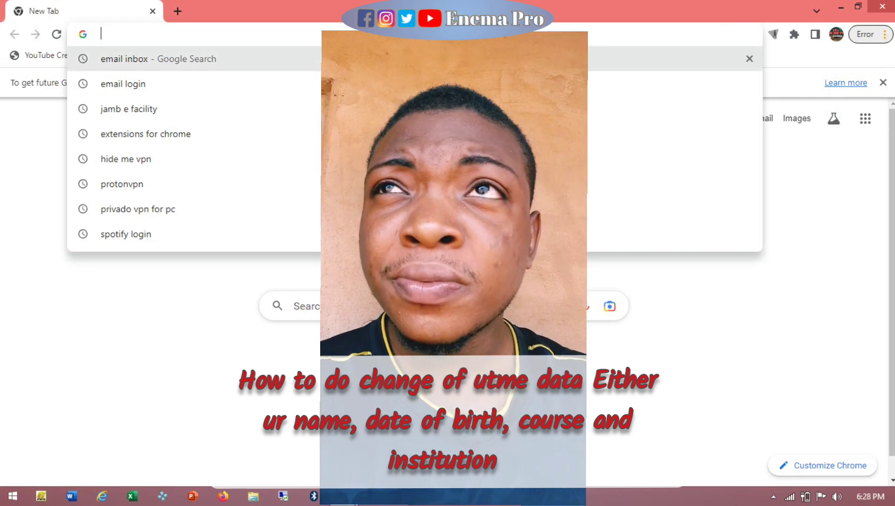
type("j")
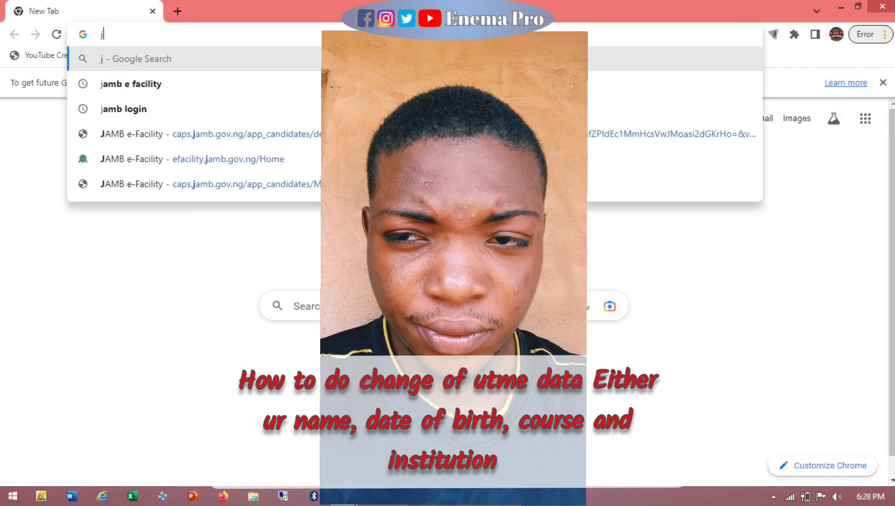
key("BackSpace")
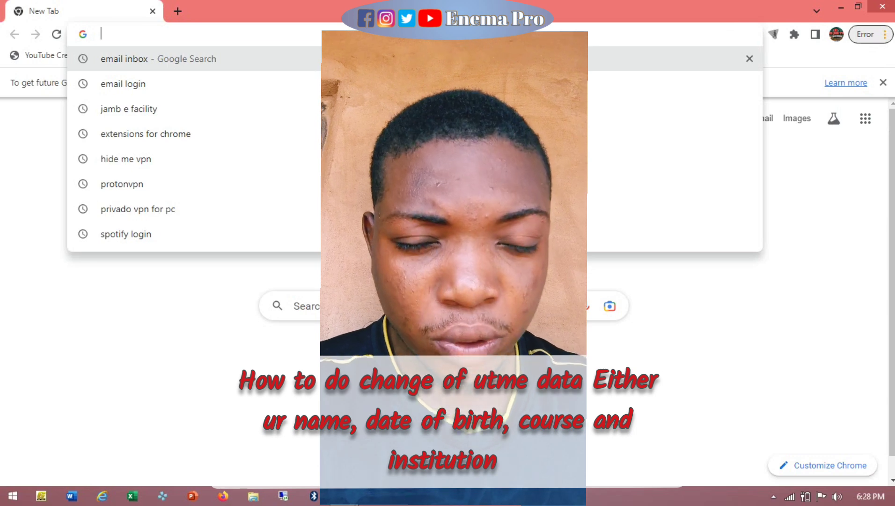
type("j")
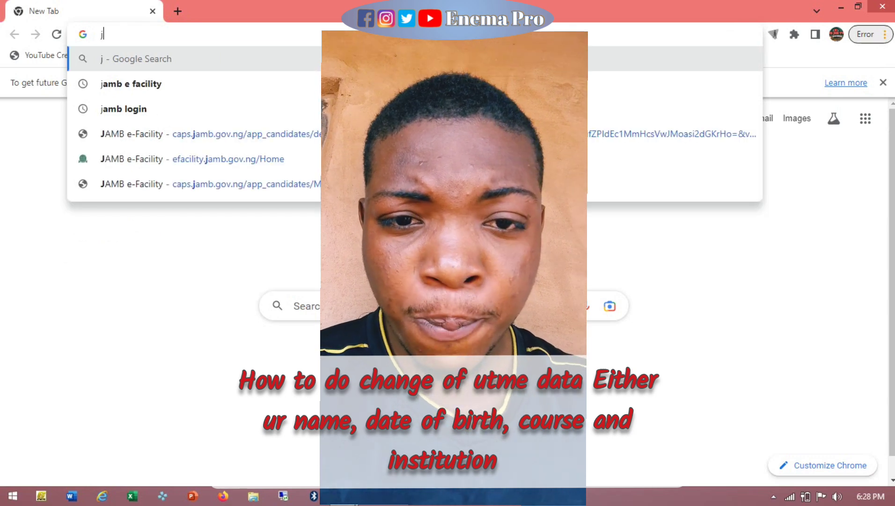
key("BackSpace")
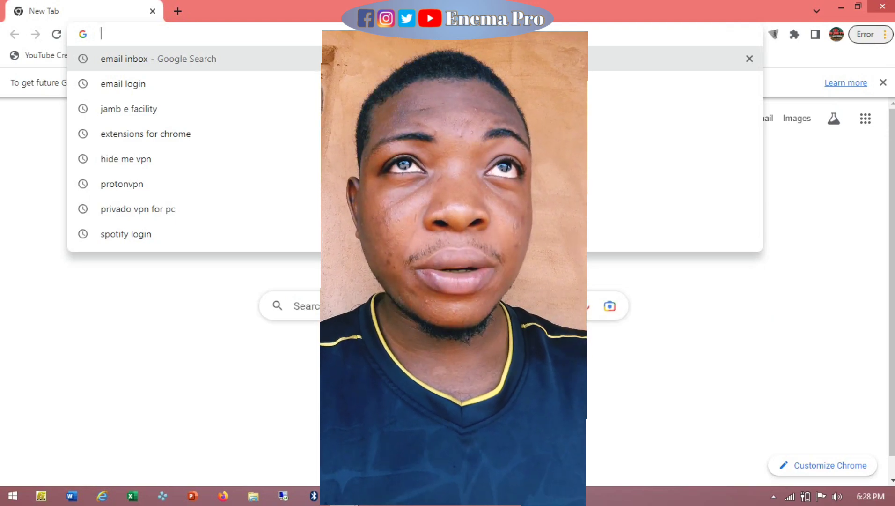
type("j")
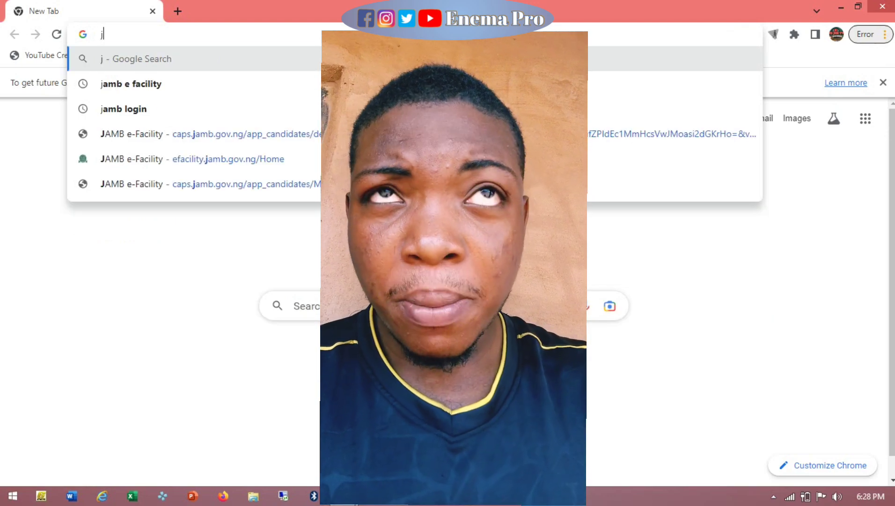
key("BackSpace")
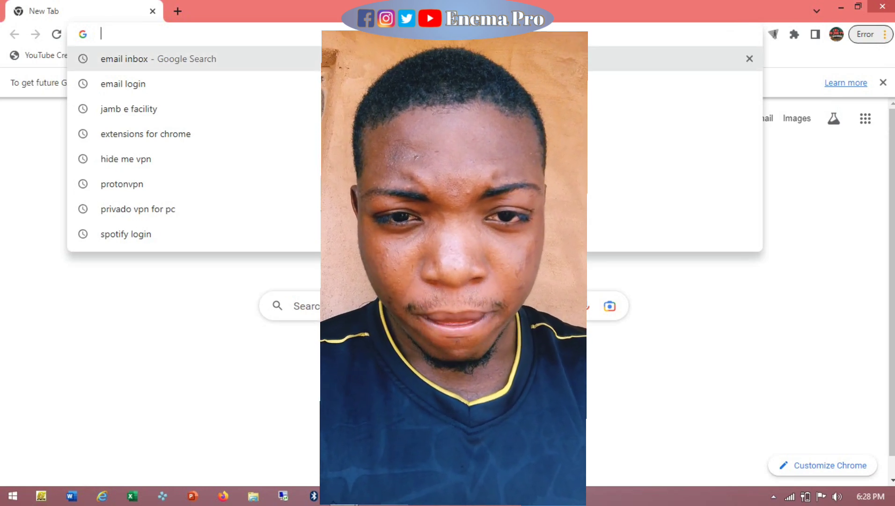
type("j")
key("BackSpace")
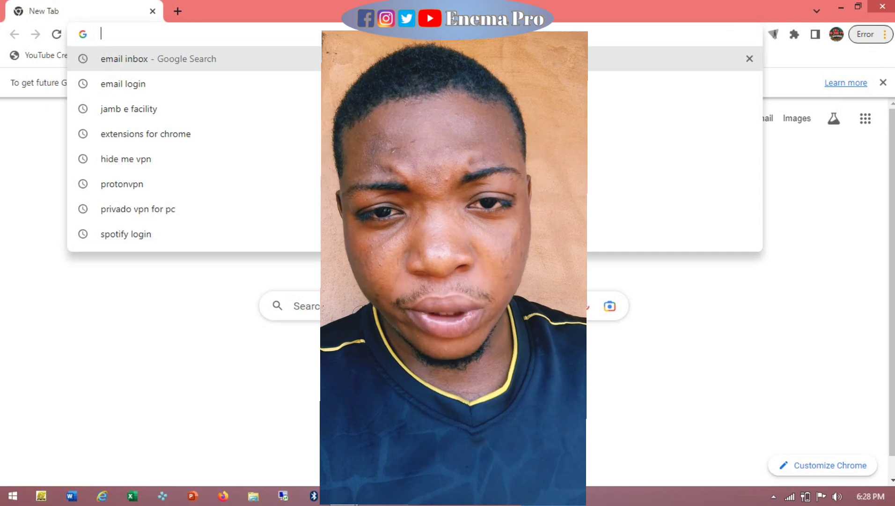
type("j")
key("BackSpace")
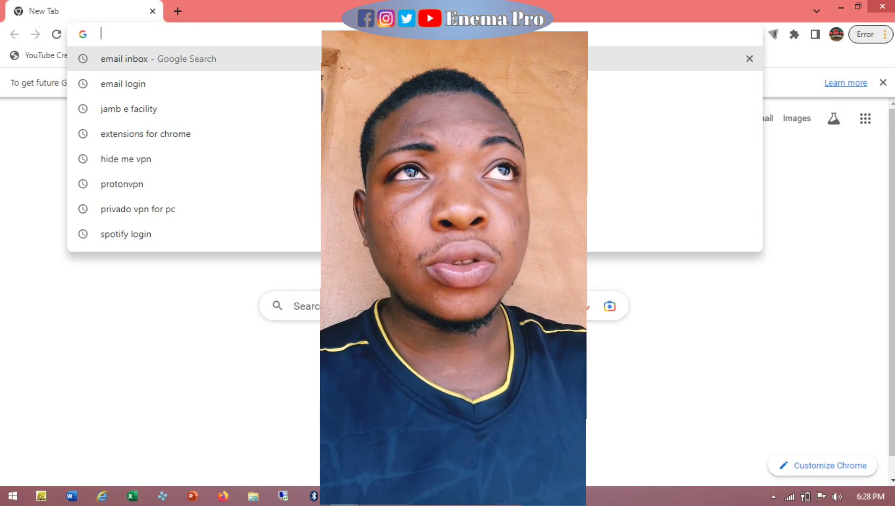
type("j")
key("BackSpace")
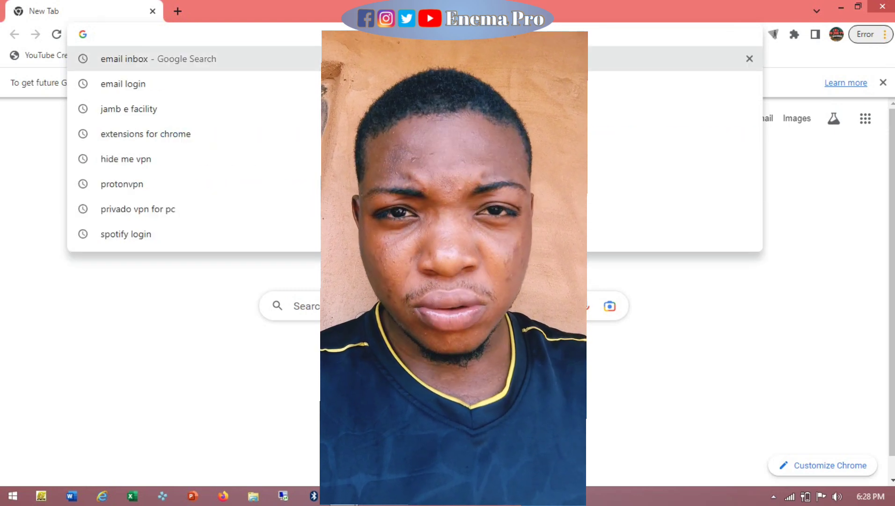
Step: Search the web for "jamb e facility" and open the JAMB eFacility site from the results
type("jamb")
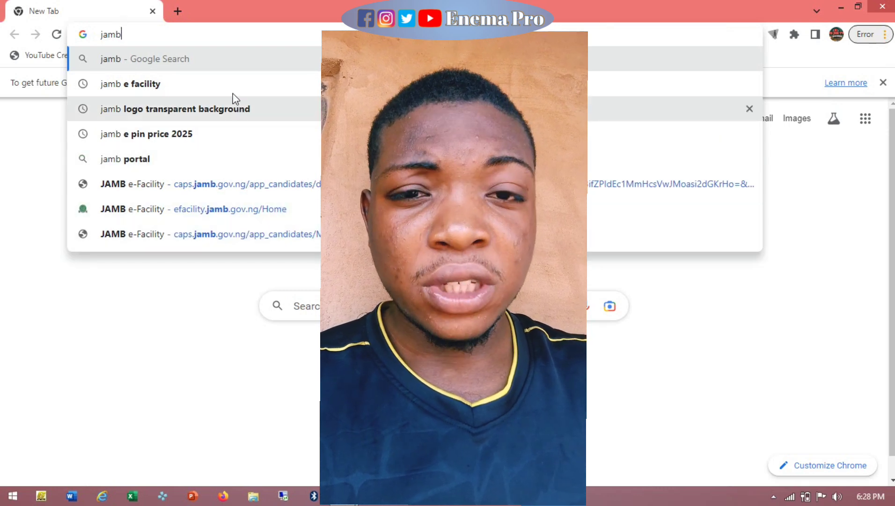
left_click(233, 92)
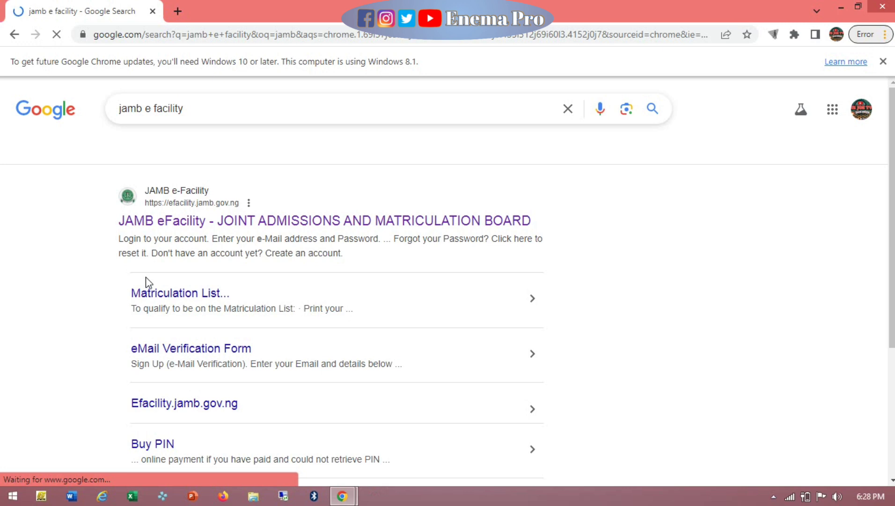
left_click(162, 229)
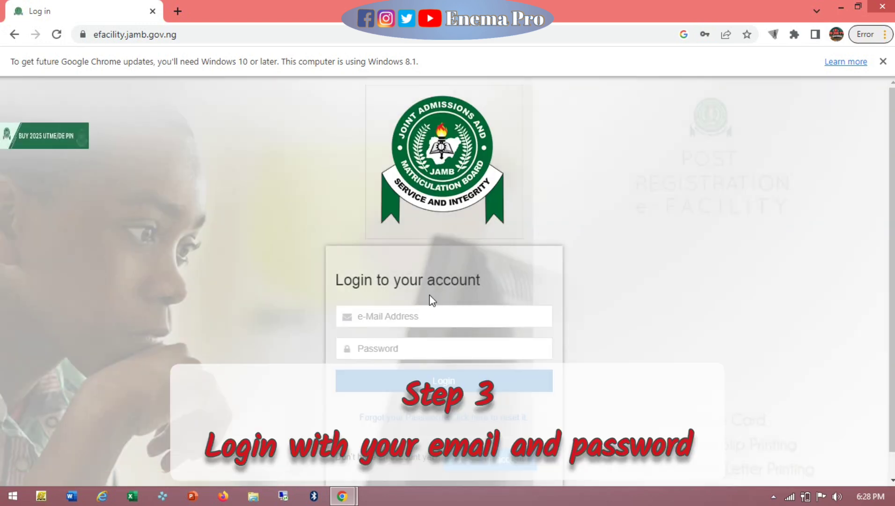
Step: Log in to the JAMB eFacility account with the saved e-mail address and password
left_click(423, 318)
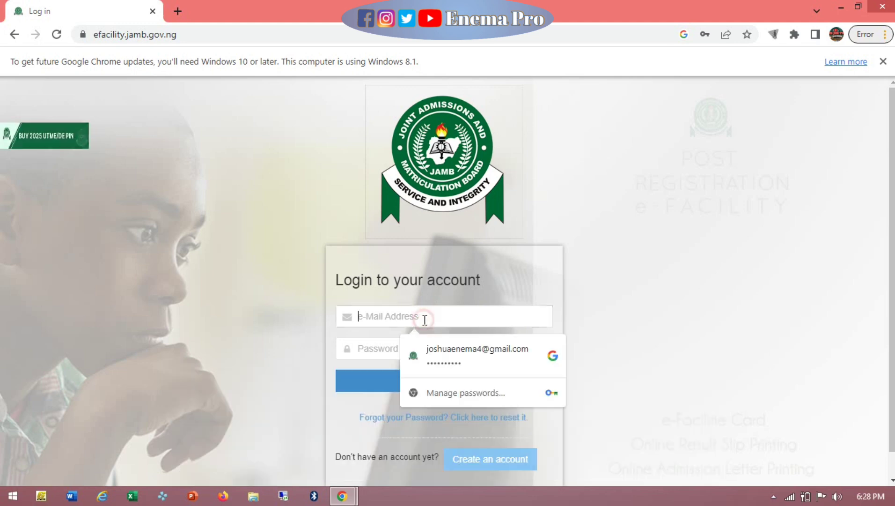
left_click(434, 367)
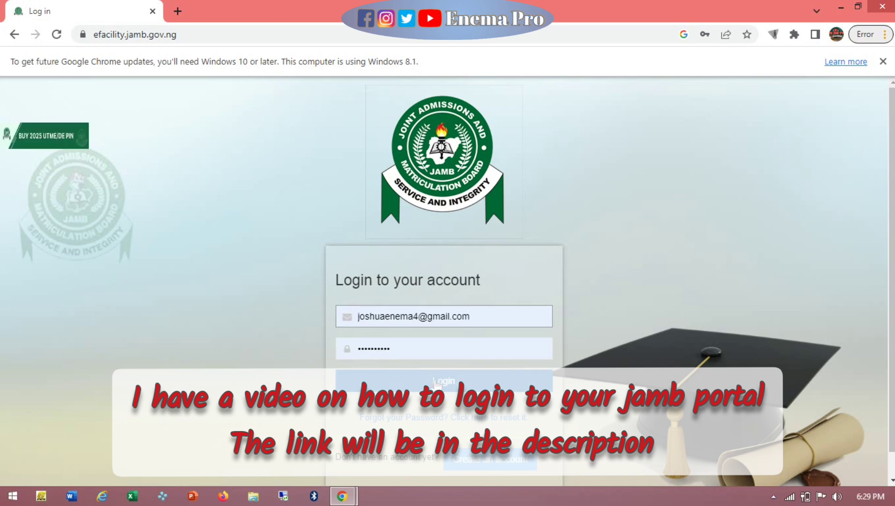
left_click(436, 382)
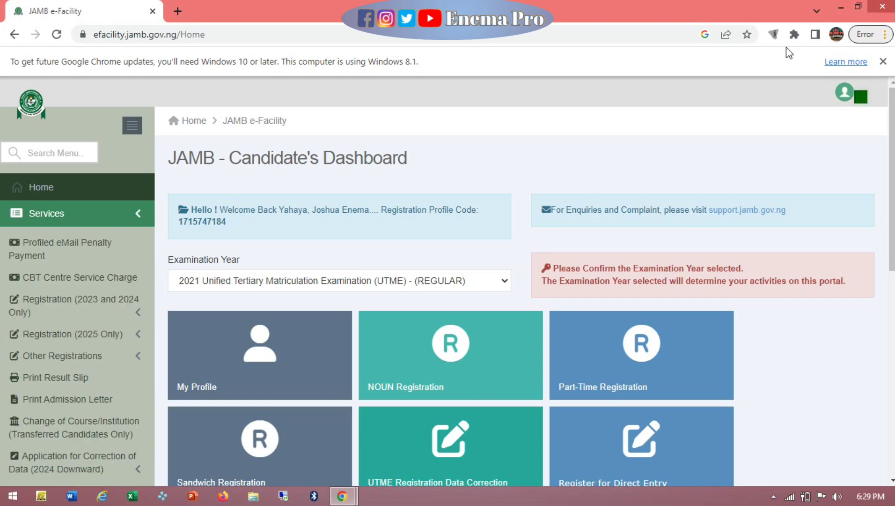
Step: Open the UTME Registration Data Correction service from the candidate's dashboard
scroll(613, 374, "down", 2)
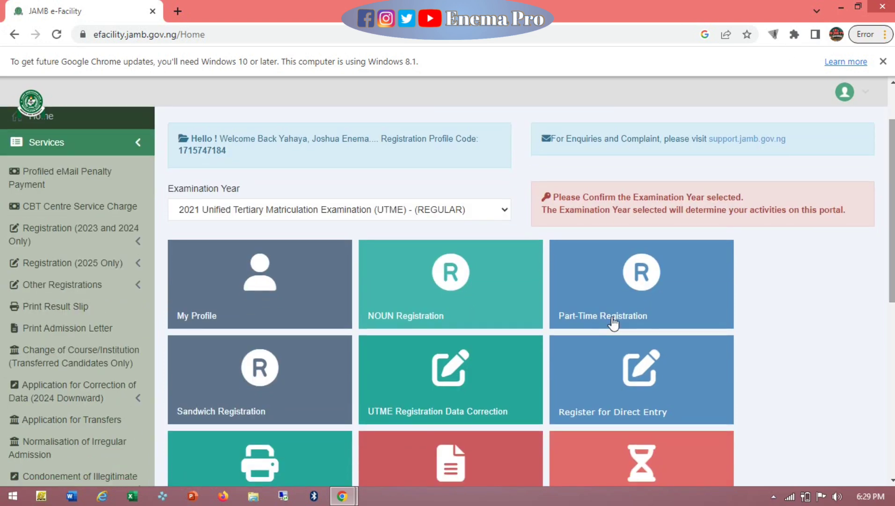
left_click(467, 414)
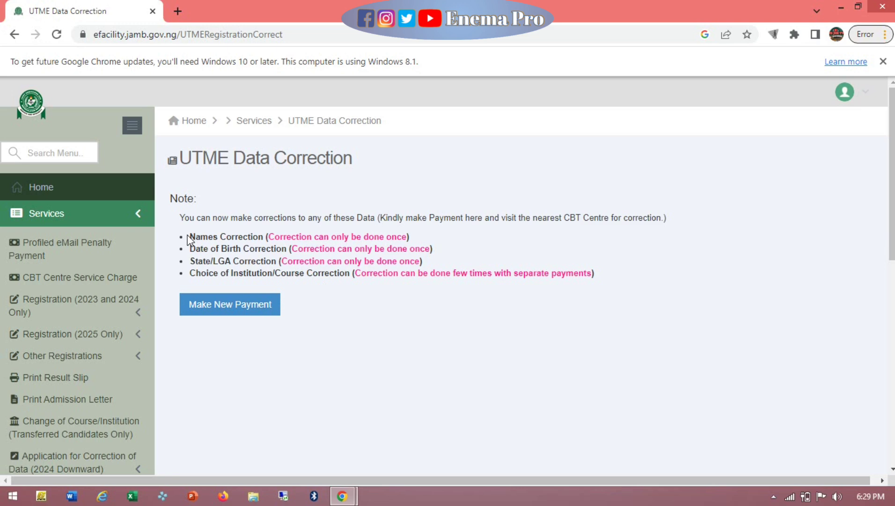
Step: Read the correction rules for names, date of birth, state/LGA and choice of institution/course, highlighting each line in turn
left_click_drag(186, 234, 284, 237)
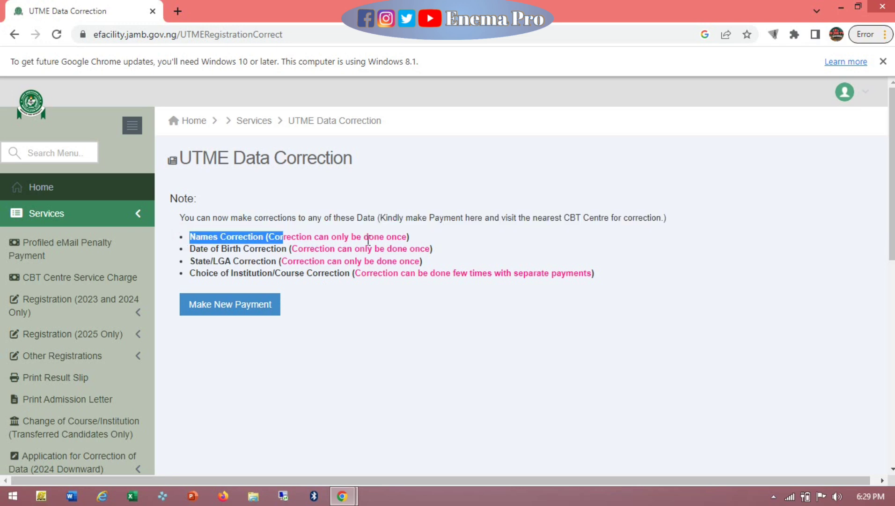
left_click_drag(369, 240, 409, 239)
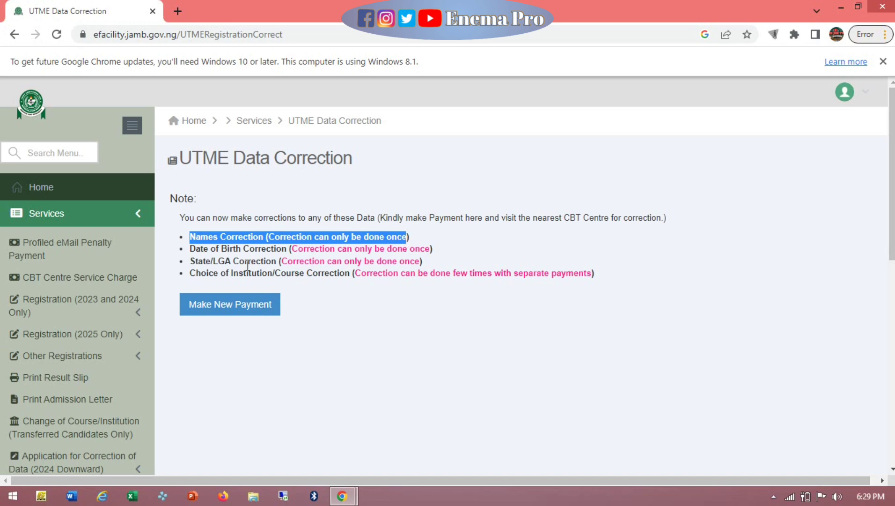
left_click_drag(196, 249, 441, 252)
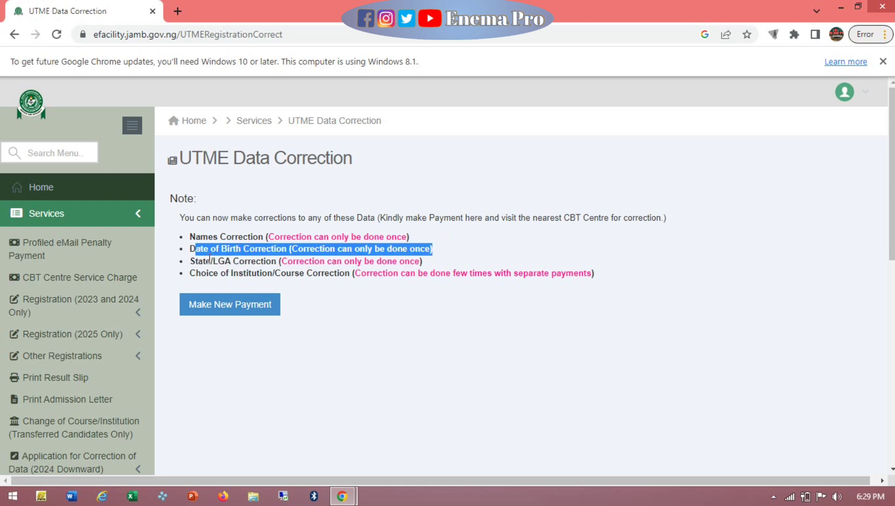
left_click_drag(196, 260, 437, 265)
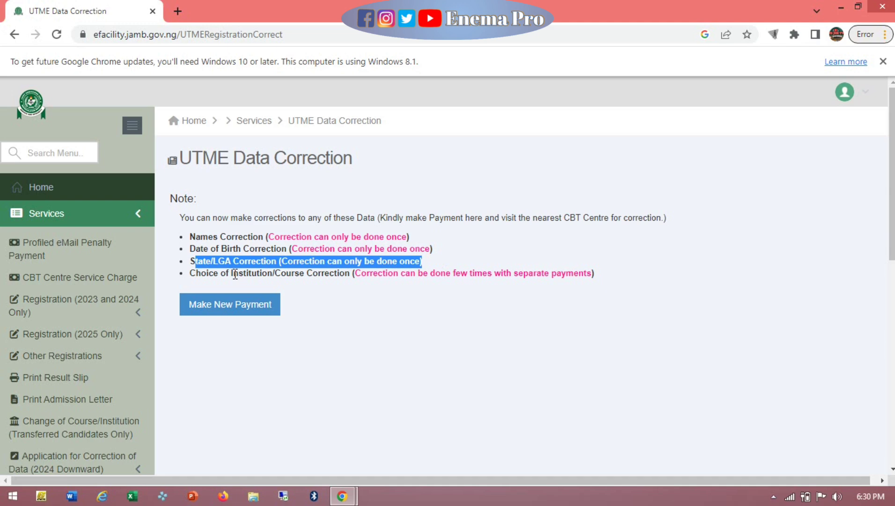
left_click_drag(219, 276, 602, 280)
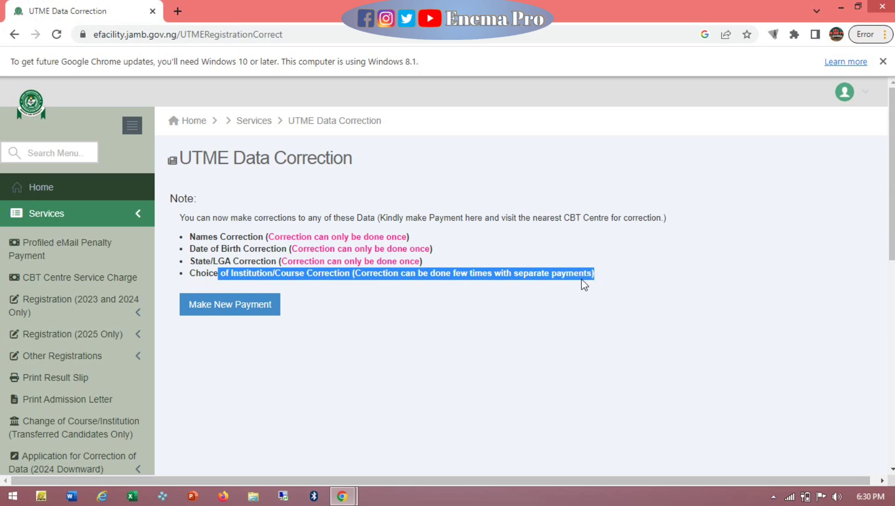
left_click(582, 280)
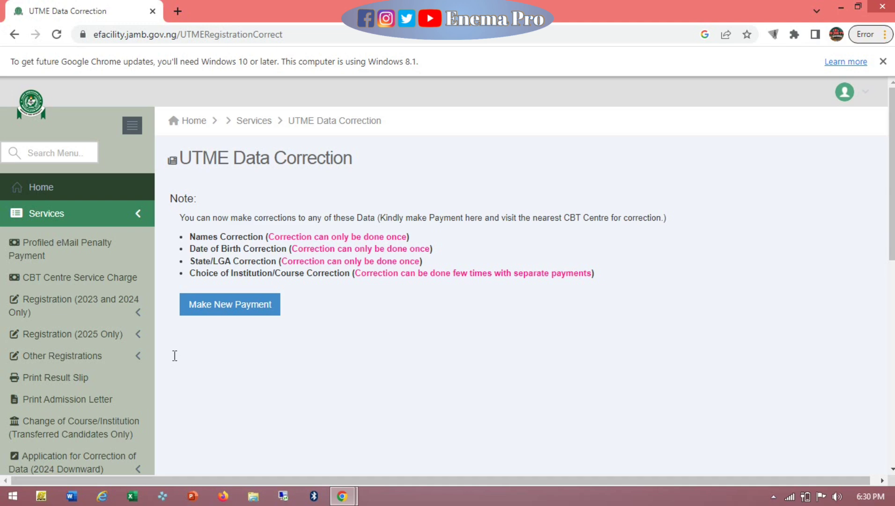
Step: Look through the full list of portal services beside the UTME Data Correction page and return to its start
left_click(153, 355)
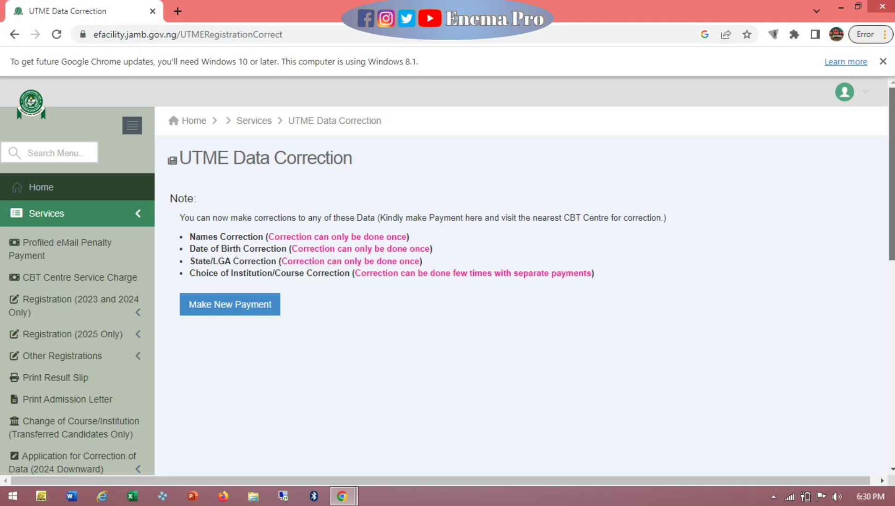
scroll(892, 188, "down", 3)
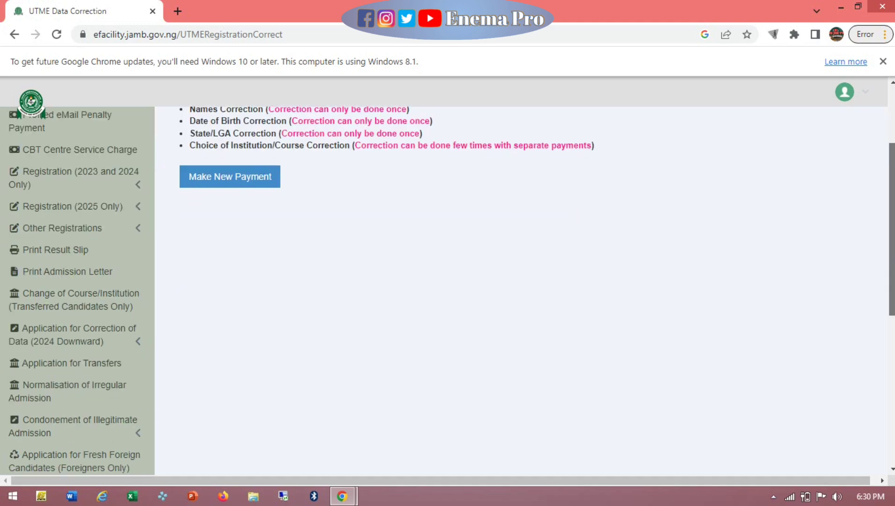
left_click_drag(892, 229, 892, 259)
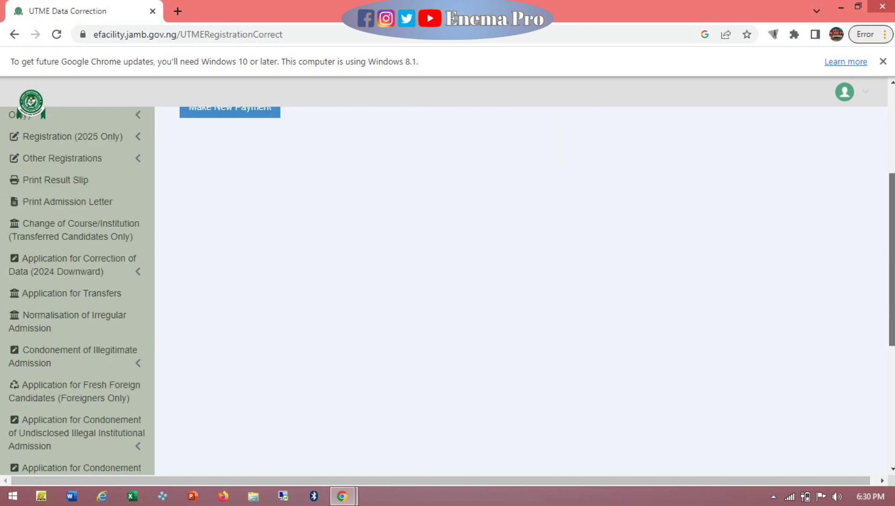
scroll(894, 327, "down", 2)
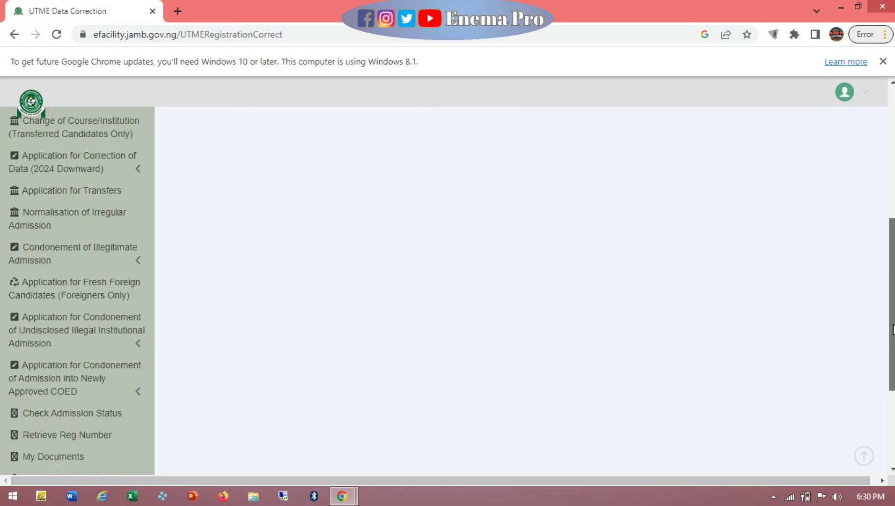
left_click_drag(893, 329, 892, 389)
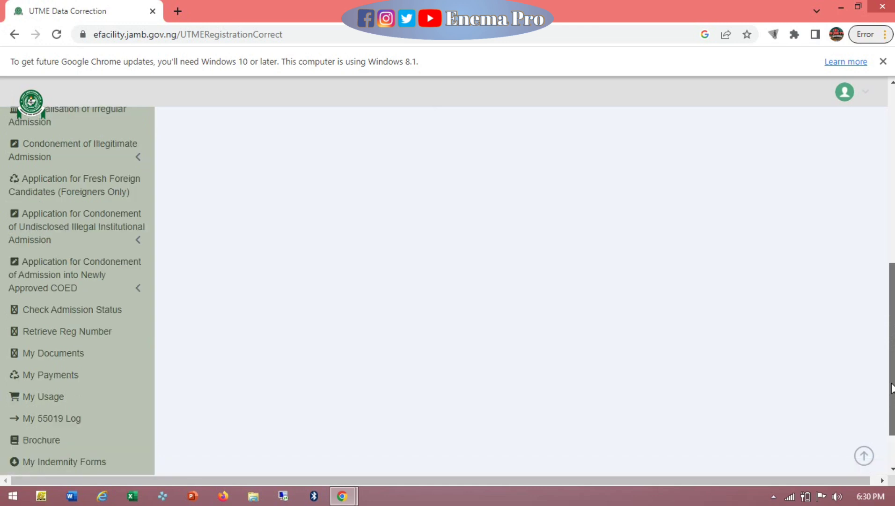
scroll(892, 388, "down", 1)
scroll(893, 383, "up", 1)
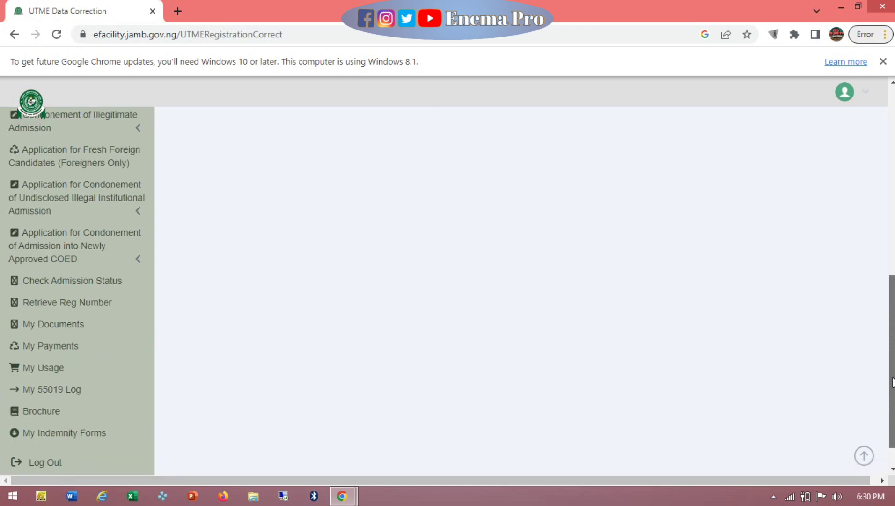
scroll(893, 383, "up", 1)
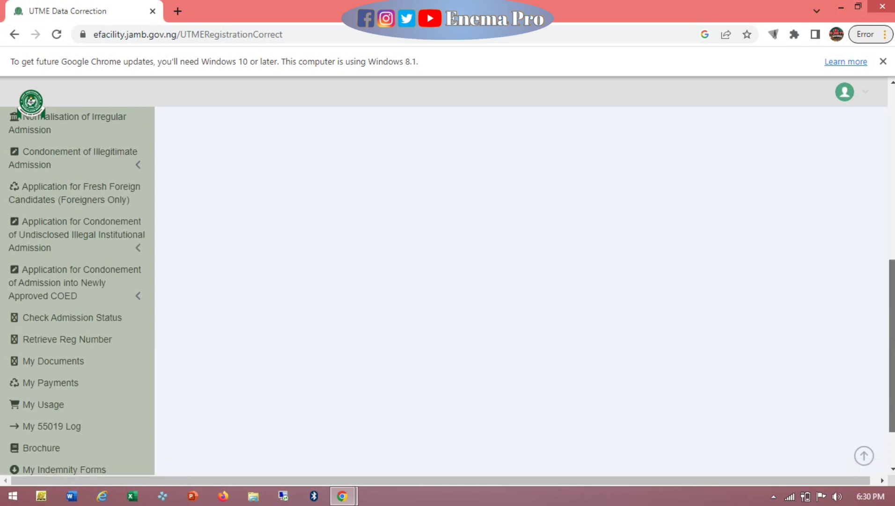
scroll(450, 291, "up", 3)
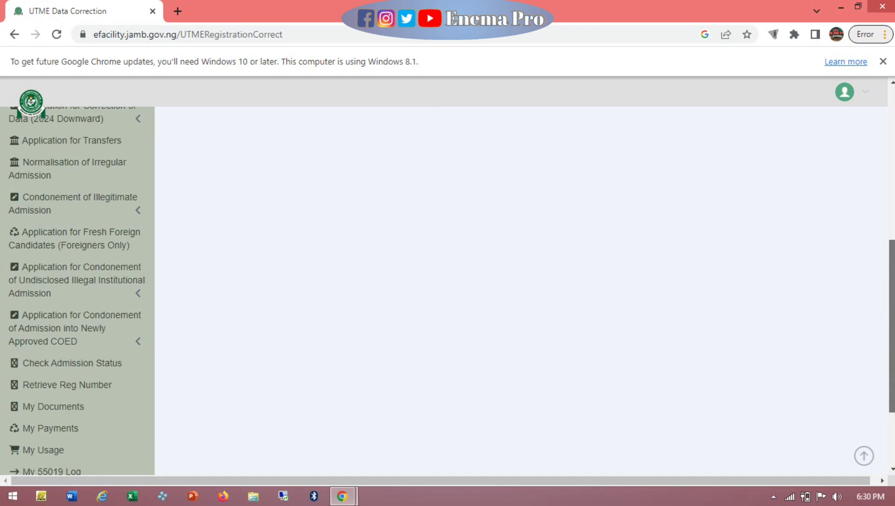
scroll(450, 291, "up", 1)
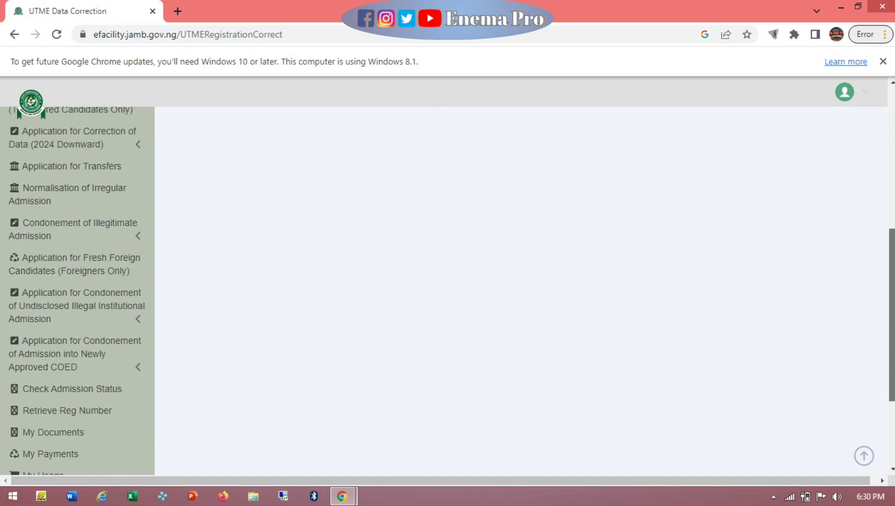
scroll(449, 291, "up", 1)
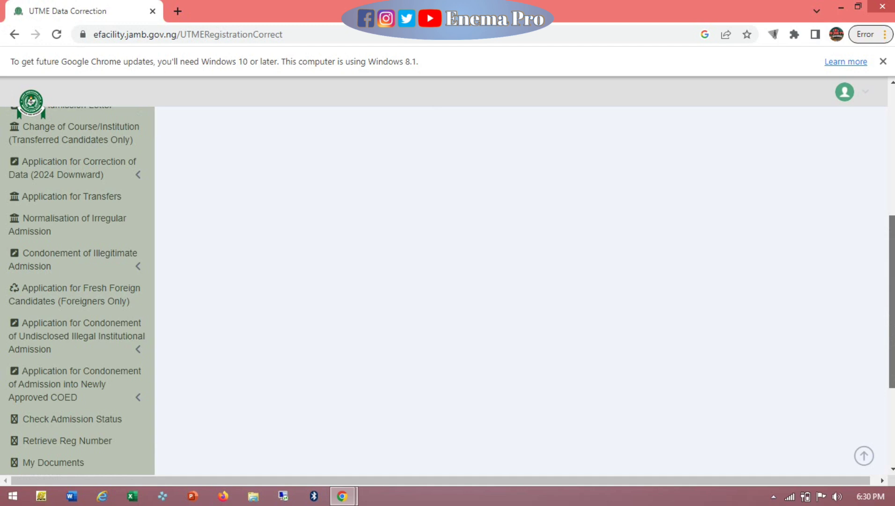
scroll(450, 290, "up", 6)
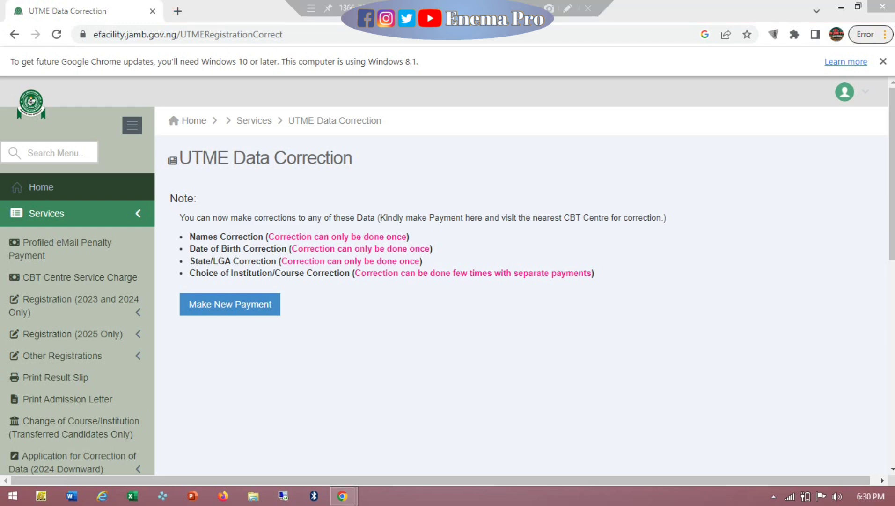
mouse_move(448, 3)
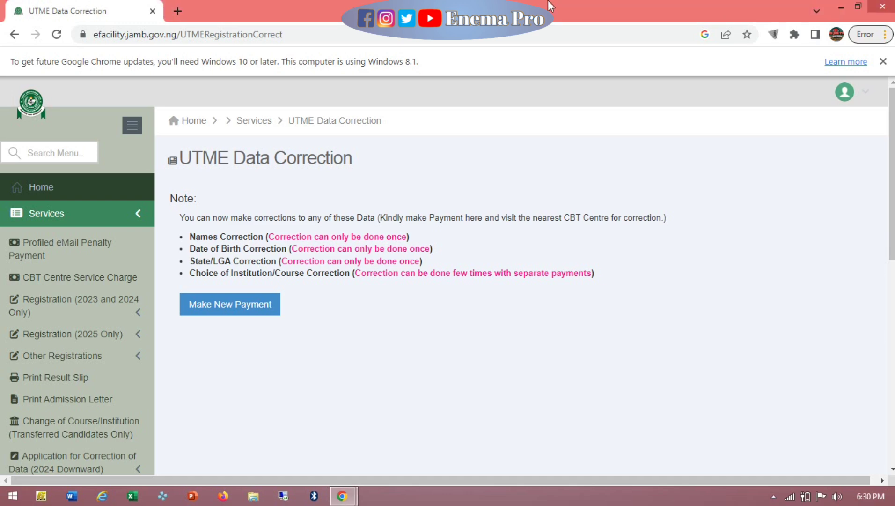
mouse_move(539, 5)
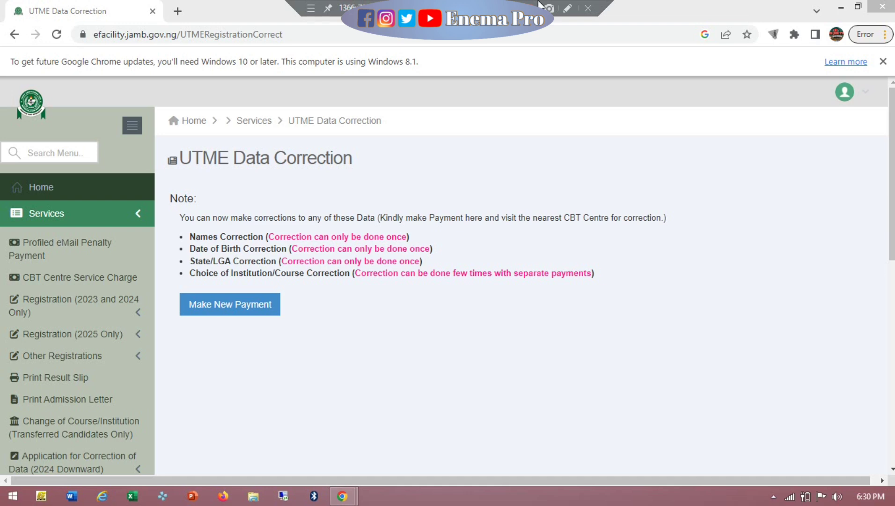